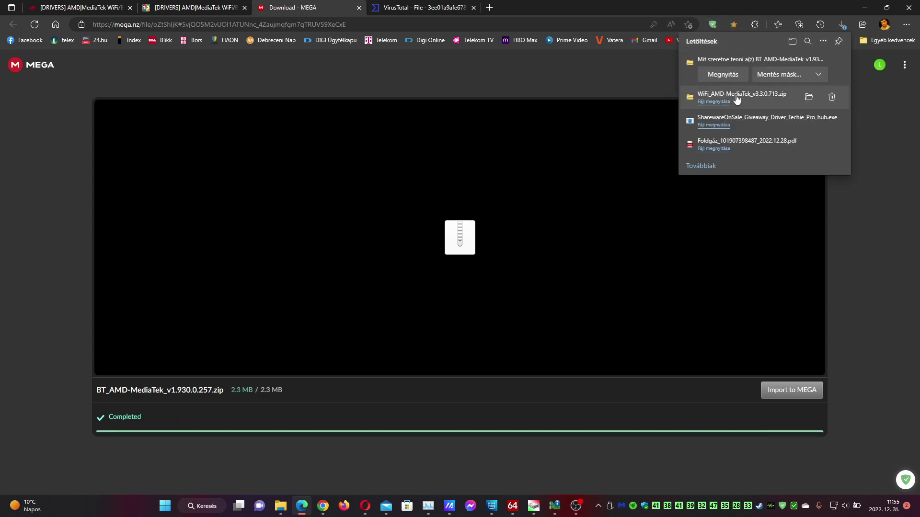
# Save BT_AMD-MediaTek_v1.930.0.257.zip into the Drivers\MediaTek folder on WD3 and show the downloaded file in its folder.
pyautogui.click(769, 75)
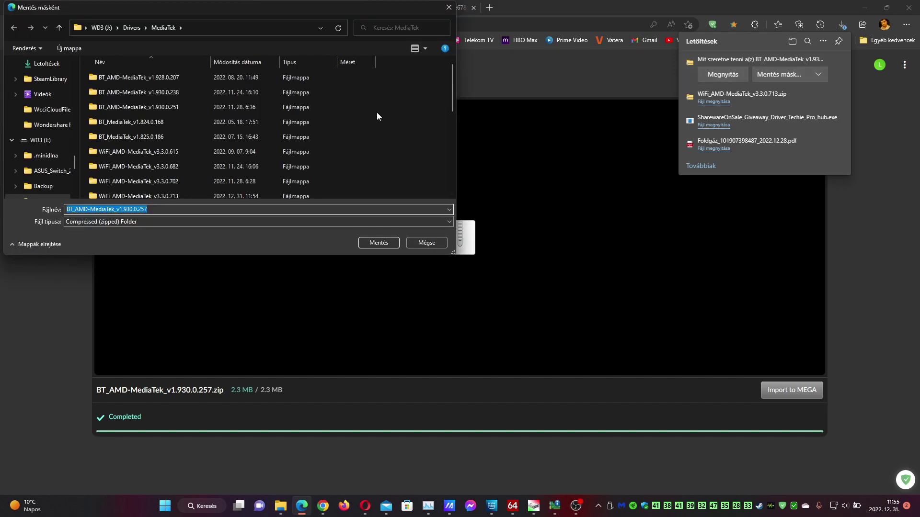
pyautogui.click(378, 243)
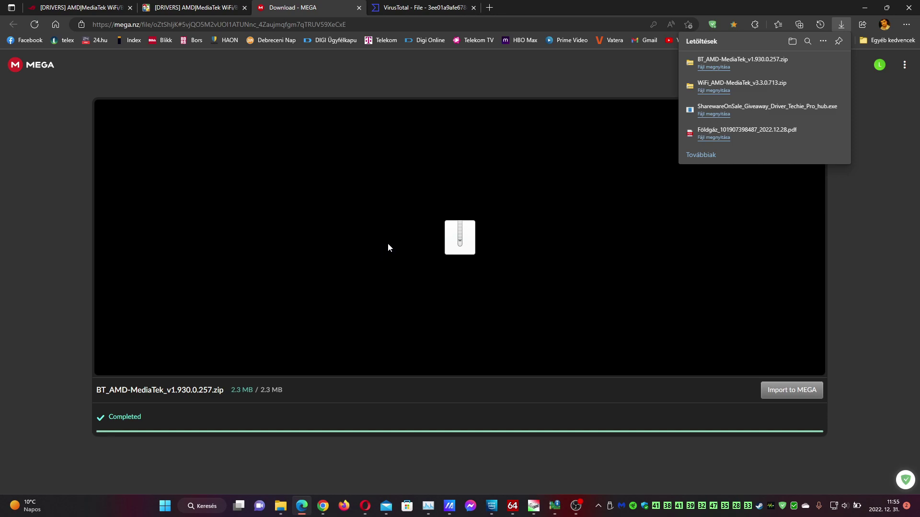
pyautogui.click(807, 64)
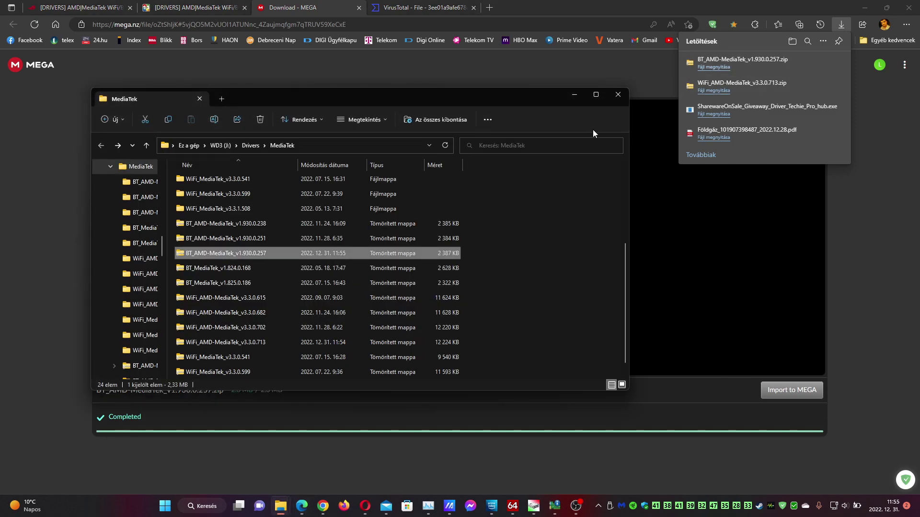
# Scan the BT_AMD-MediaTek_v1.930.0.257 zip file with Microsoft Defender and close the scan window.
pyautogui.rightClick(259, 251)
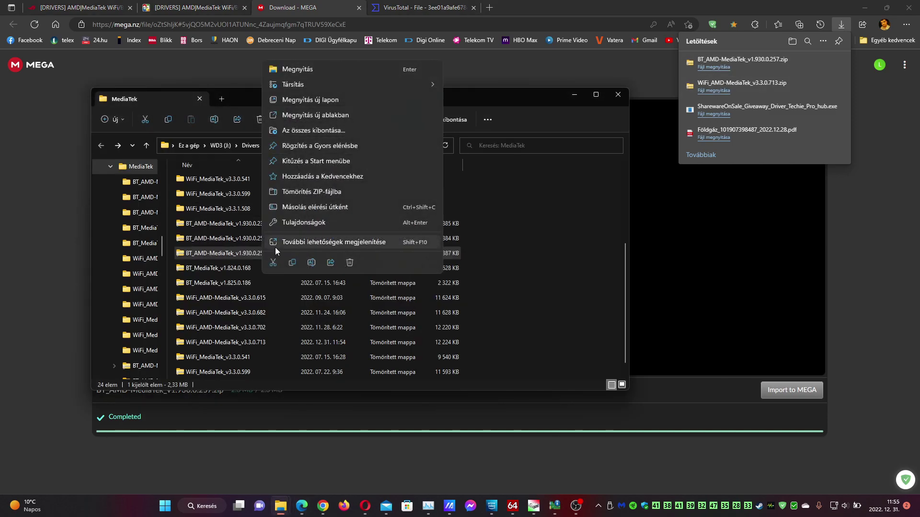
pyautogui.click(299, 244)
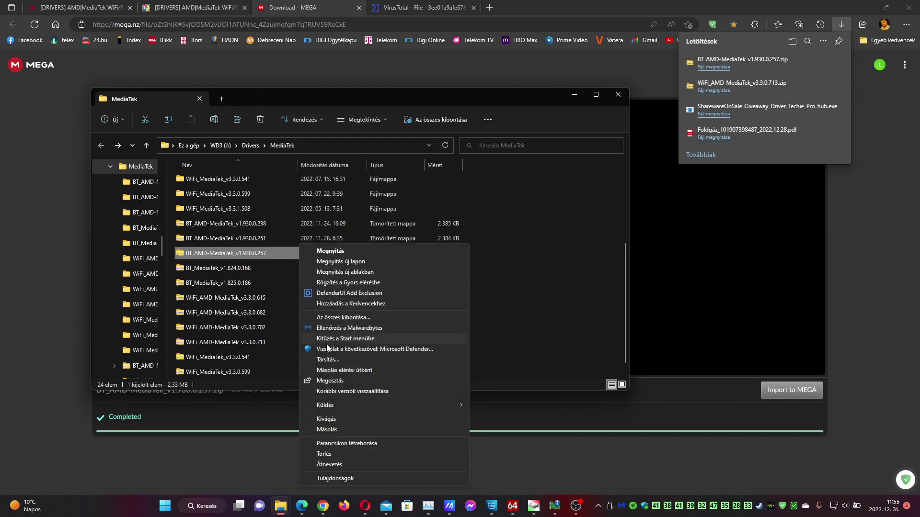
pyautogui.click(327, 348)
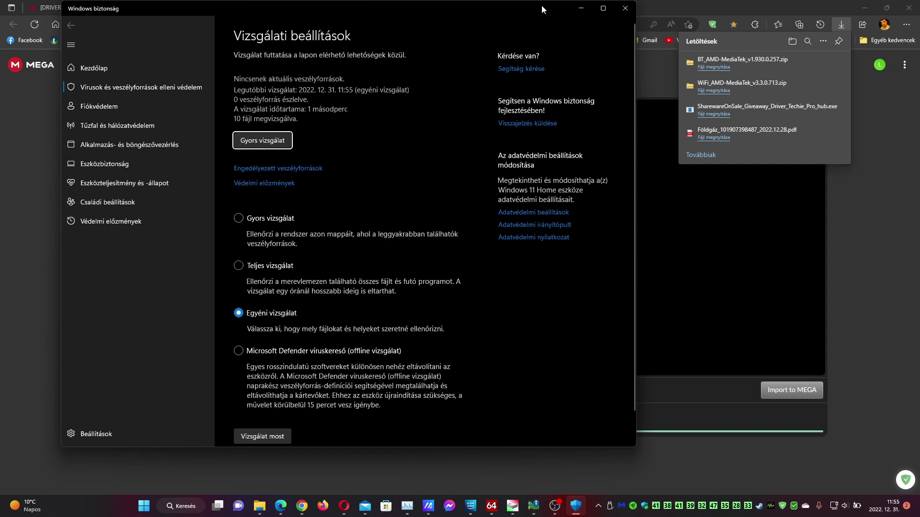
pyautogui.click(625, 8)
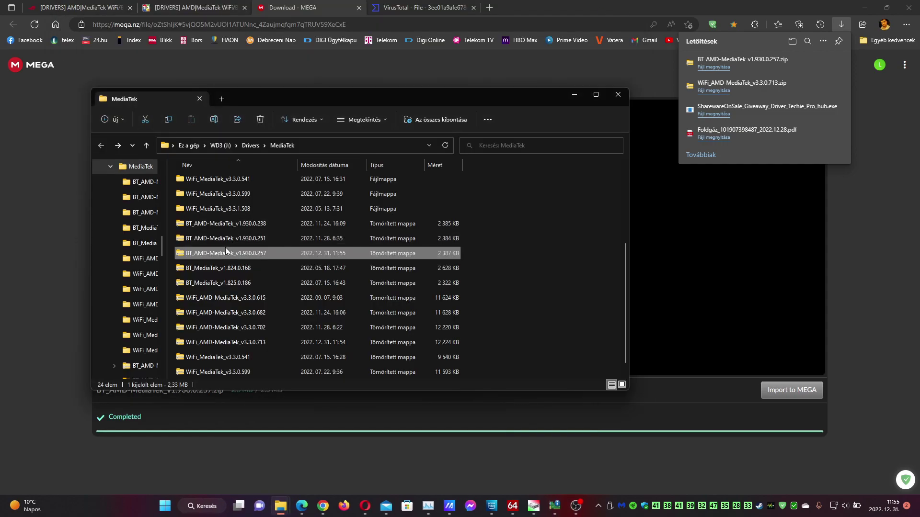
# Switch to VirusTotal, upload the BT_AMD-MediaTek_v1.930.0.257 zip for analysis and review the security vendors' results.
pyautogui.click(416, 5)
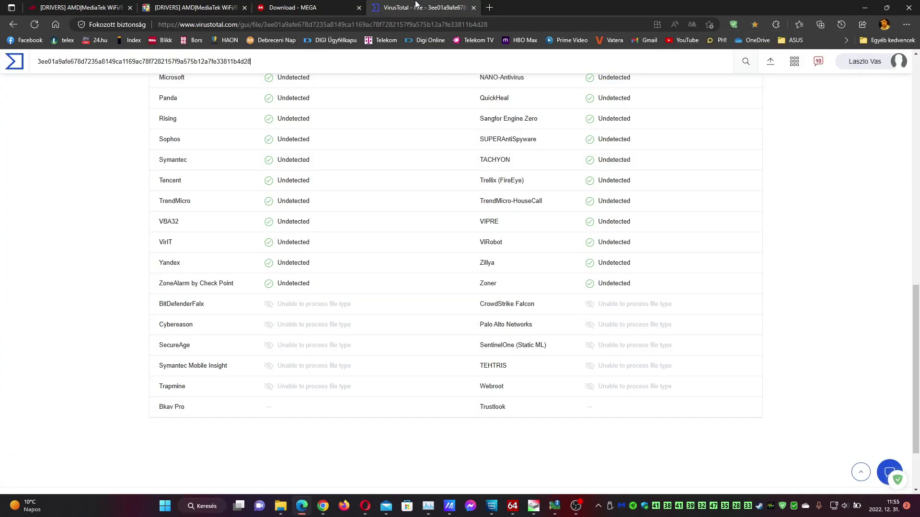
pyautogui.click(771, 62)
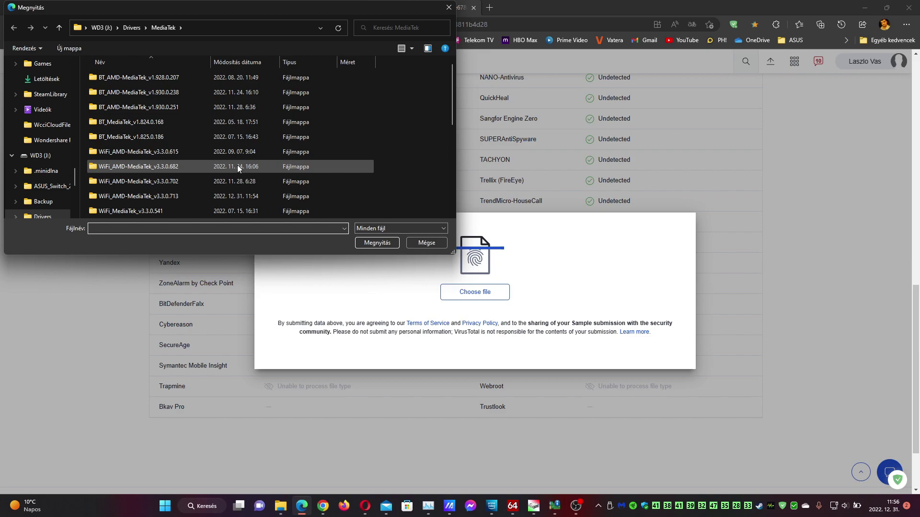
pyautogui.scroll(-1, 237, 164)
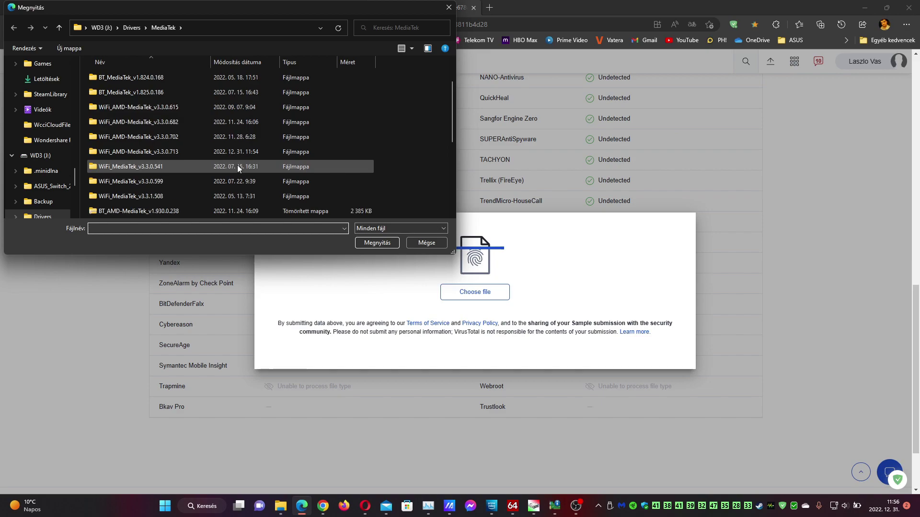
pyautogui.scroll(-3, 237, 164)
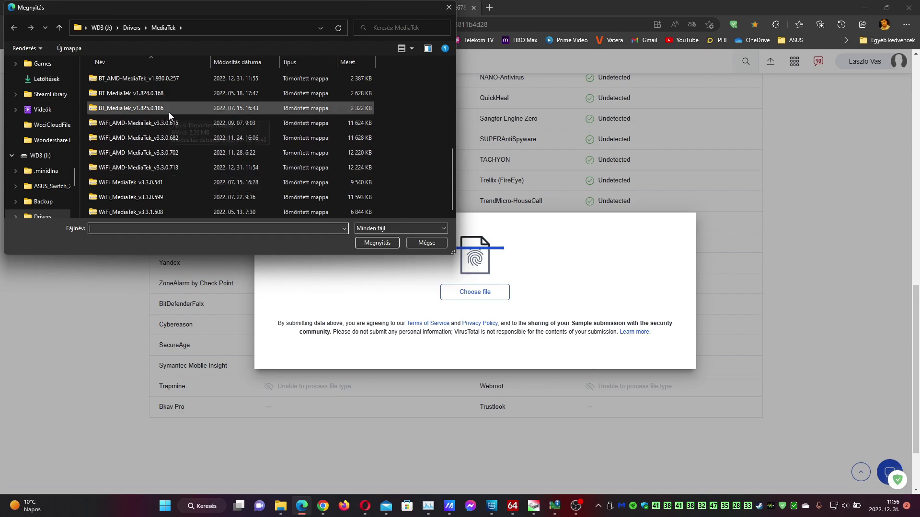
pyautogui.click(153, 74)
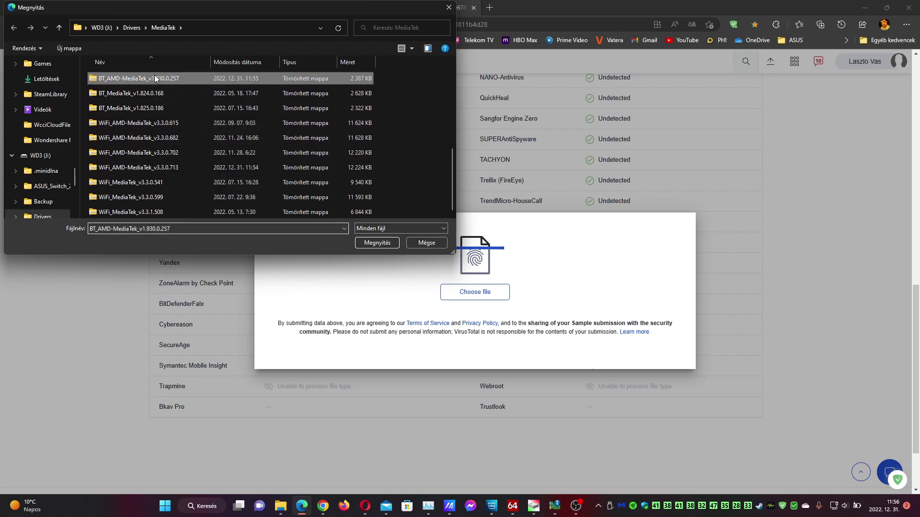
pyautogui.click(377, 243)
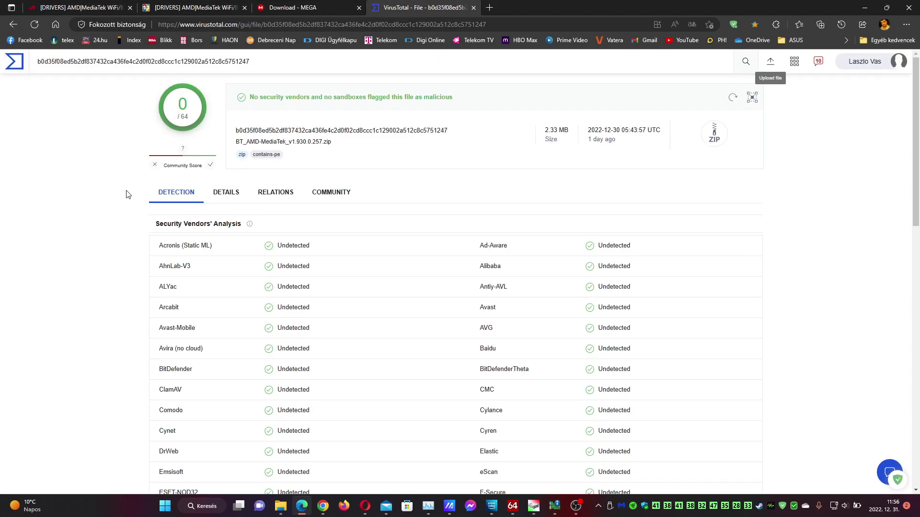
pyautogui.scroll(-15, 102, 254)
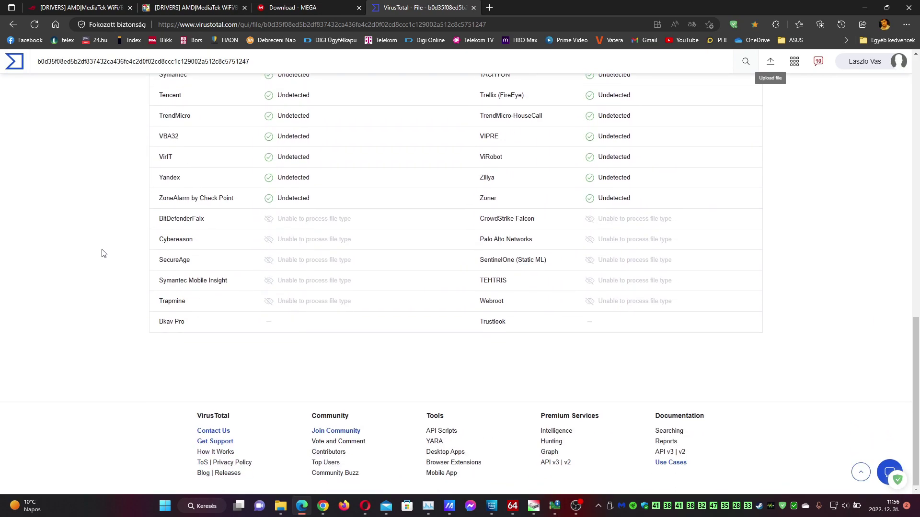
# Extract the BT_AMD-MediaTek_v1.930.0.257 folder by copying it out of the zip into the MediaTek folder in File Explorer.
pyautogui.moveTo(280, 506)
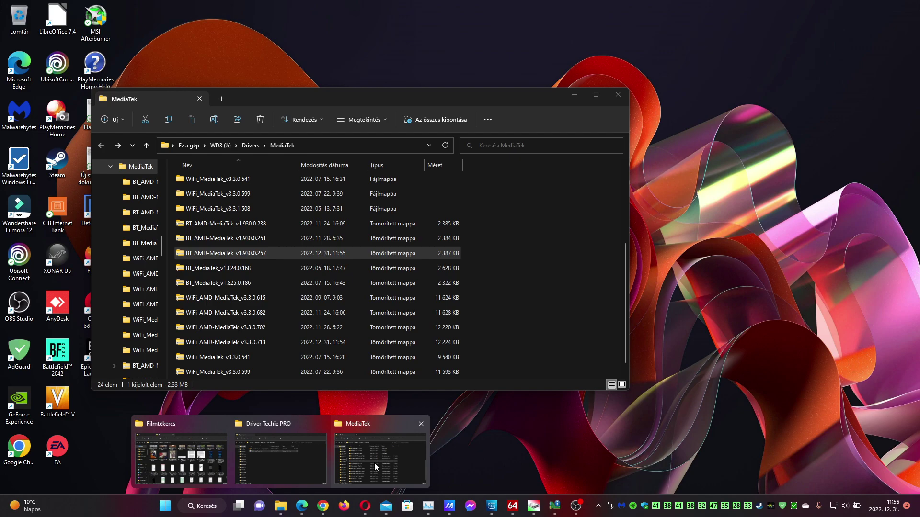
pyautogui.click(374, 463)
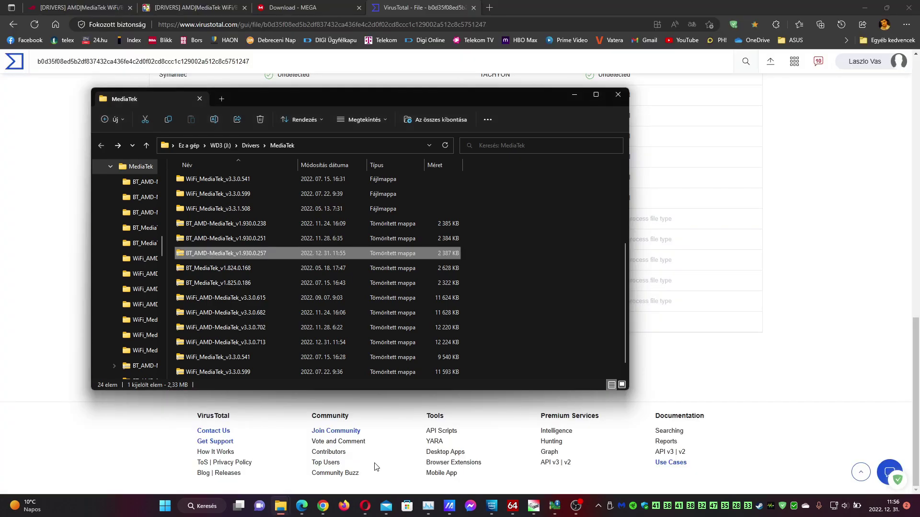
pyautogui.doubleClick(221, 255)
pyautogui.click(217, 180)
pyautogui.rightClick(217, 180)
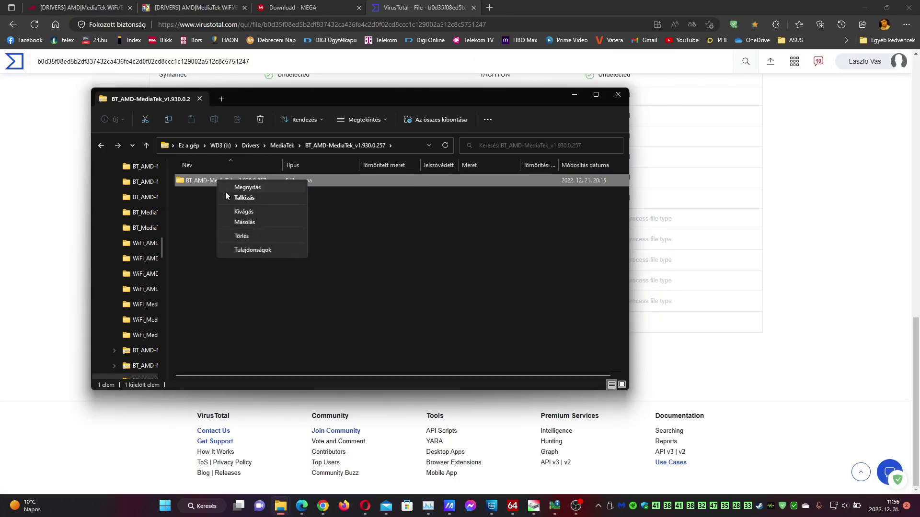
pyautogui.click(242, 220)
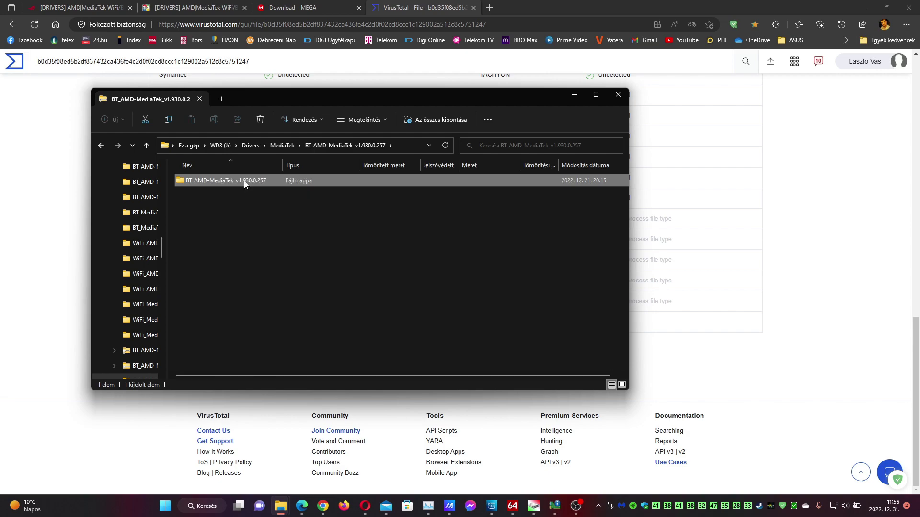
pyautogui.rightClick(243, 180)
pyautogui.click(262, 223)
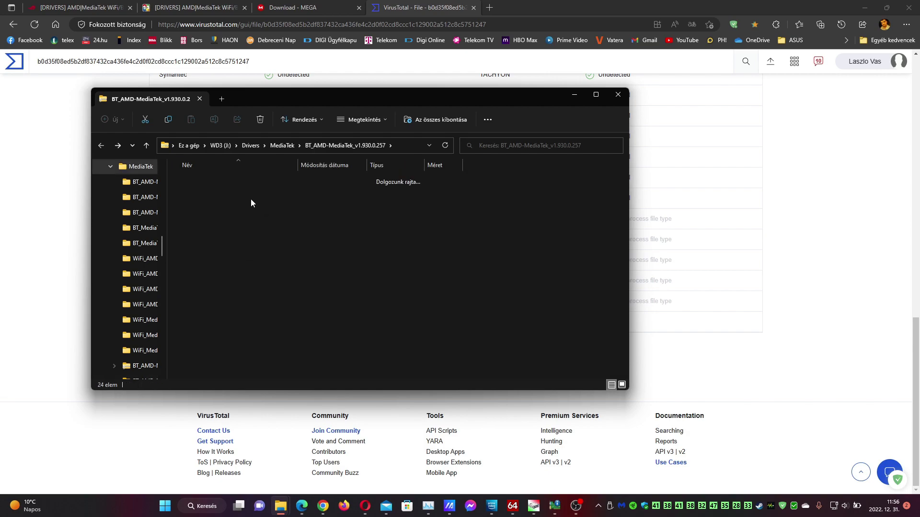
pyautogui.rightClick(504, 258)
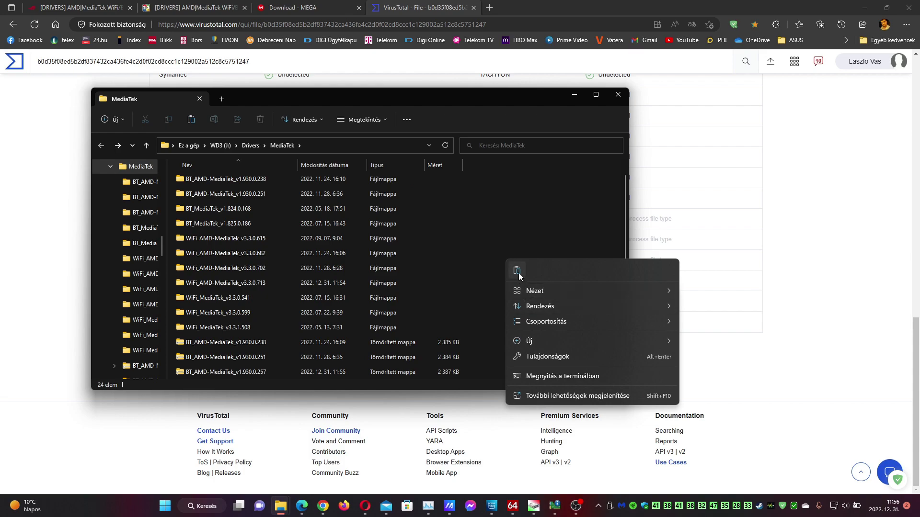
pyautogui.click(518, 271)
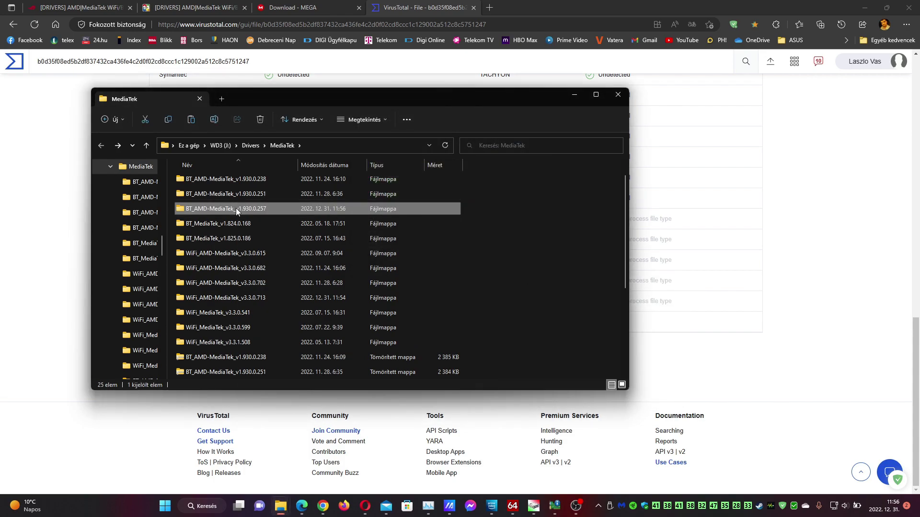
# Scan the extracted BT_AMD-MediaTek_v1.930.0.257 folder with Malwarebytes, finish the scan summary and close the scanner.
pyautogui.rightClick(236, 208)
pyautogui.click(276, 388)
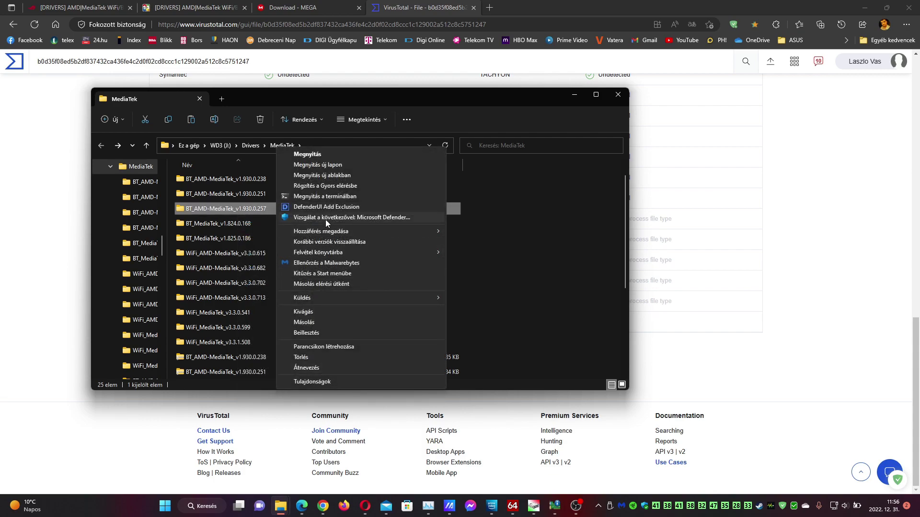
pyautogui.click(326, 263)
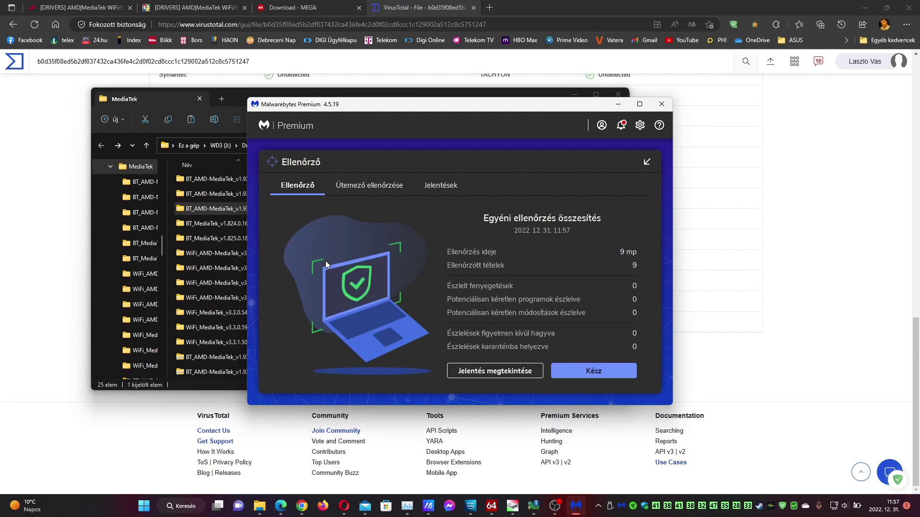
pyautogui.click(579, 370)
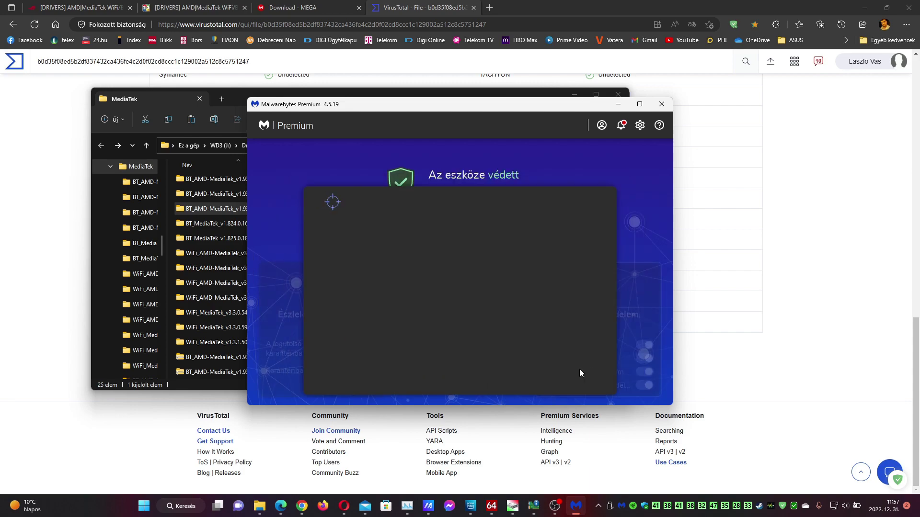
pyautogui.click(661, 104)
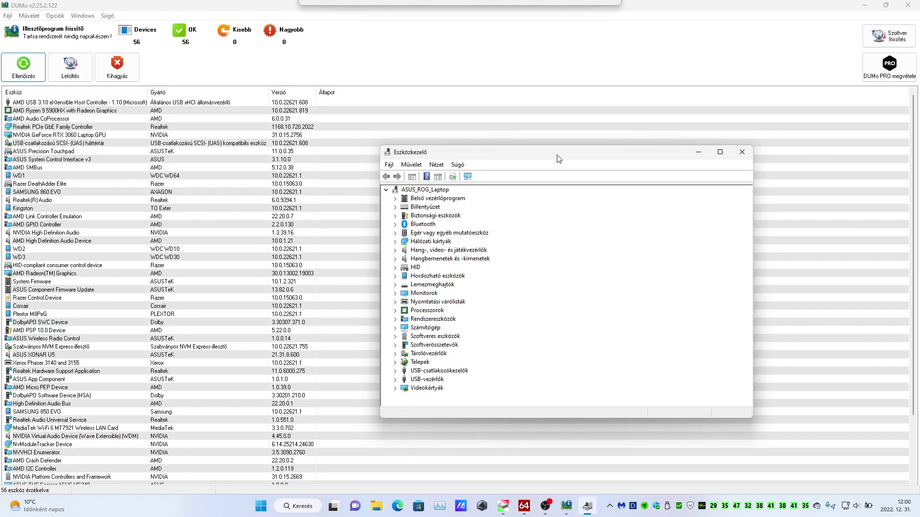
# In Device Manager, expand the network adapters and Bluetooth categories and open the MediaTek Bluetooth Adapter's driver properties.
pyautogui.moveTo(559, 158); pyautogui.dragTo(569, 140)
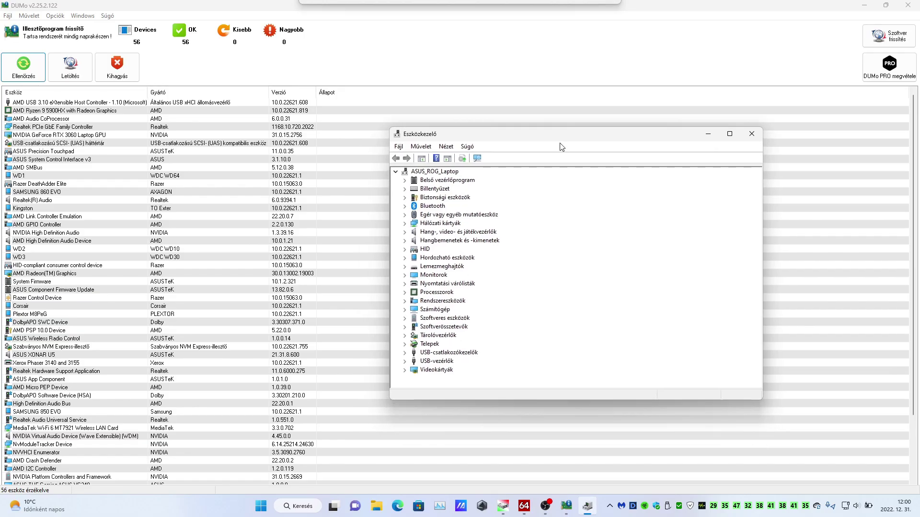
pyautogui.click(405, 224)
pyautogui.click(404, 207)
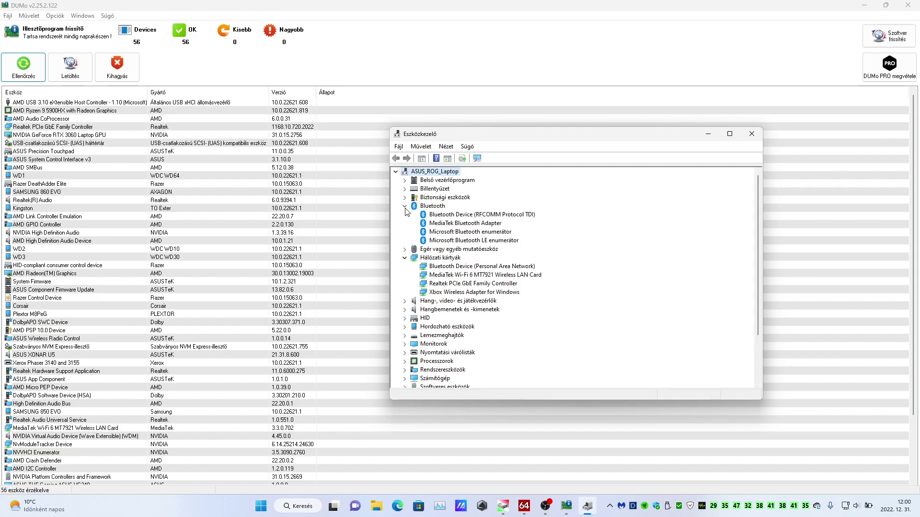
pyautogui.rightClick(437, 224)
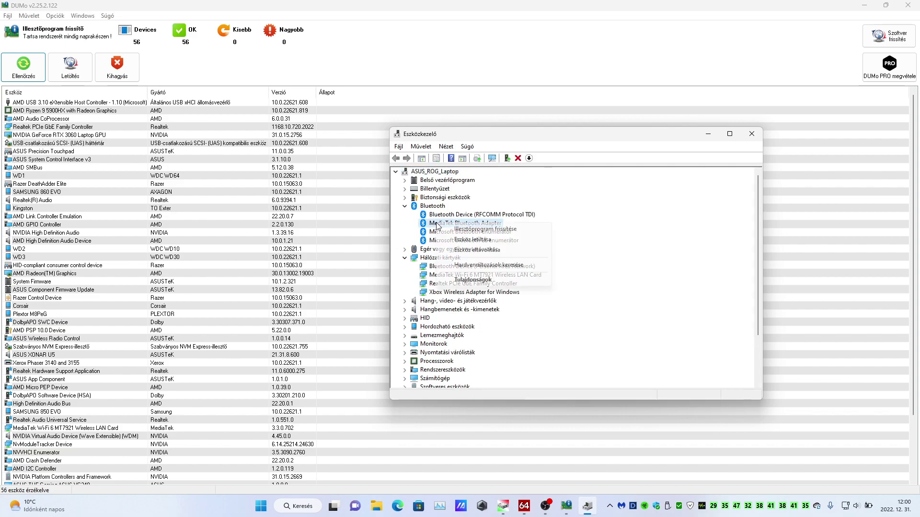
pyautogui.click(469, 280)
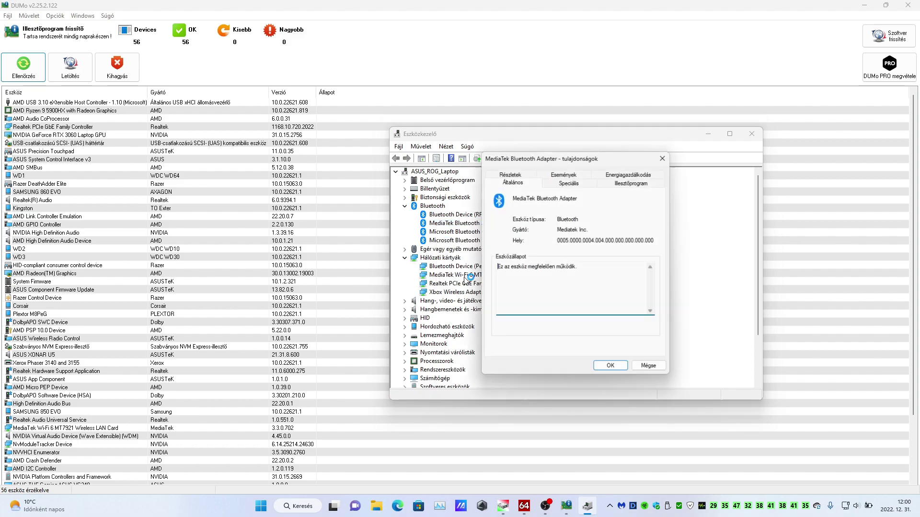
pyautogui.click(627, 183)
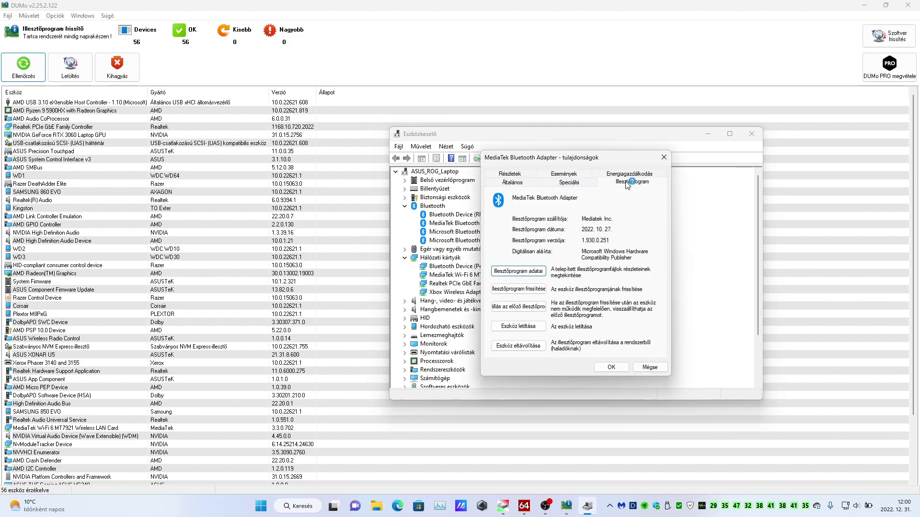
# Start a manual driver update for the MediaTek Bluetooth Adapter and choose Drivers\MediaTek\BT_AMD-MediaTek_v1.930.0.257 as the search folder.
pyautogui.click(517, 289)
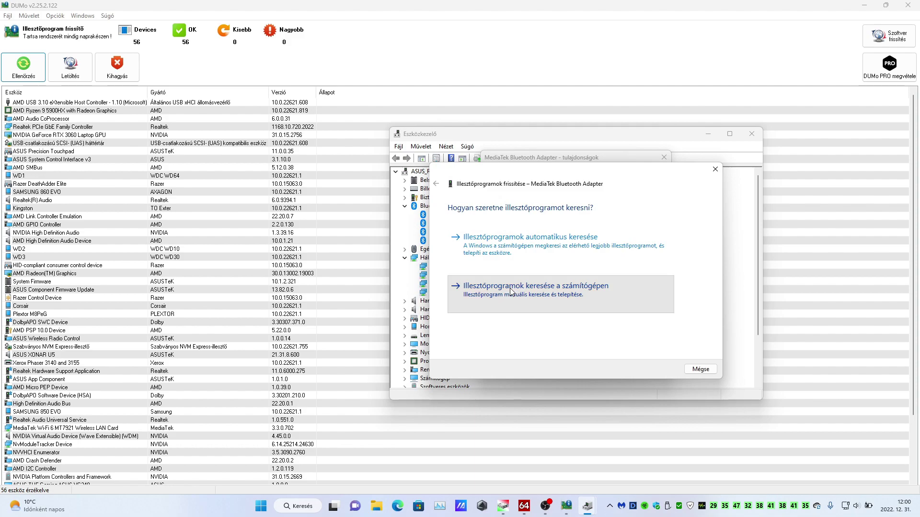
pyautogui.click(511, 287)
pyautogui.click(673, 244)
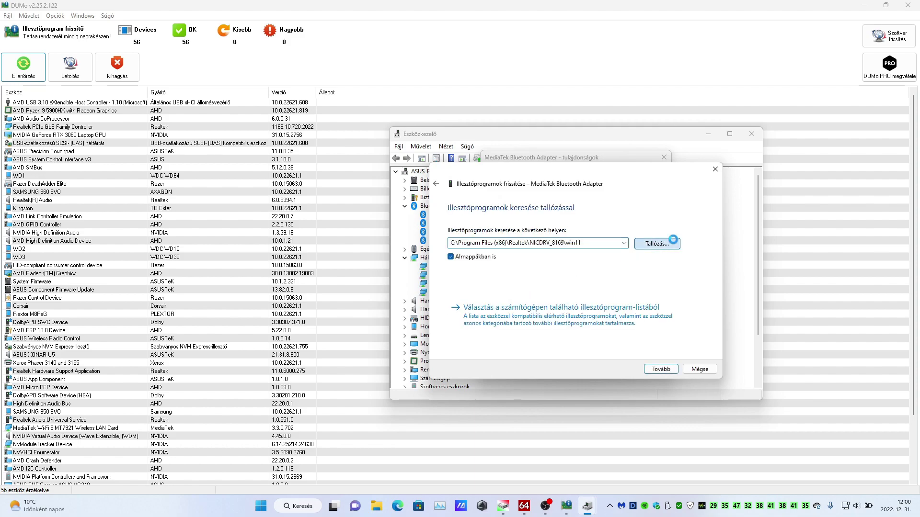
pyautogui.moveTo(525, 236); pyautogui.dragTo(529, 287)
pyautogui.click(405, 264)
pyautogui.click(413, 255)
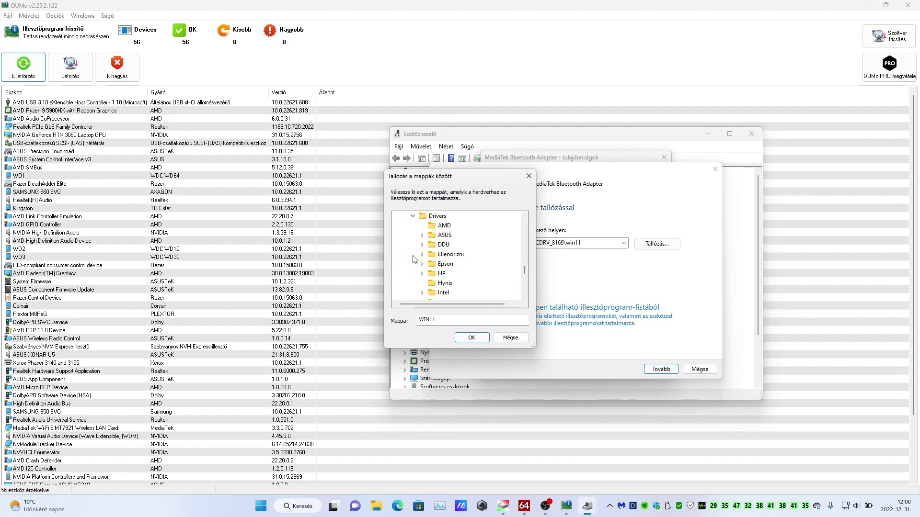
pyautogui.scroll(-2, 413, 259)
pyautogui.click(424, 257)
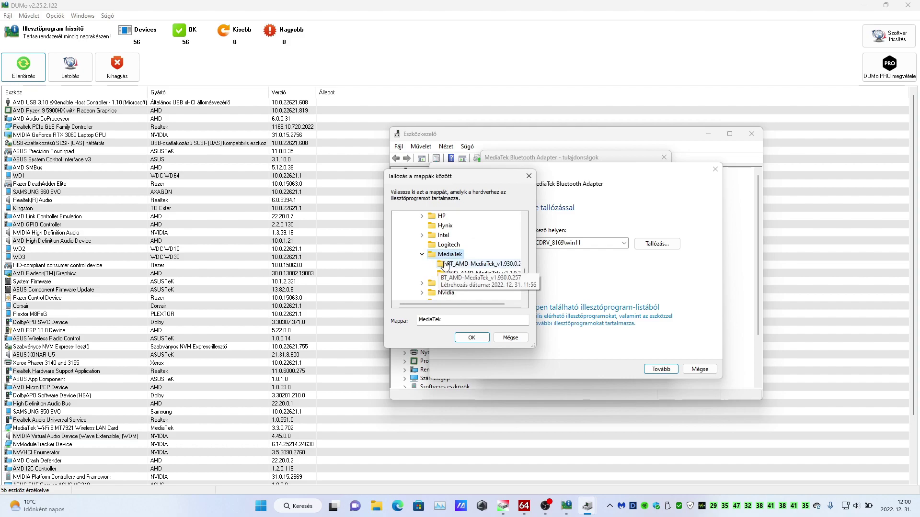
pyautogui.click(446, 263)
pyautogui.click(463, 338)
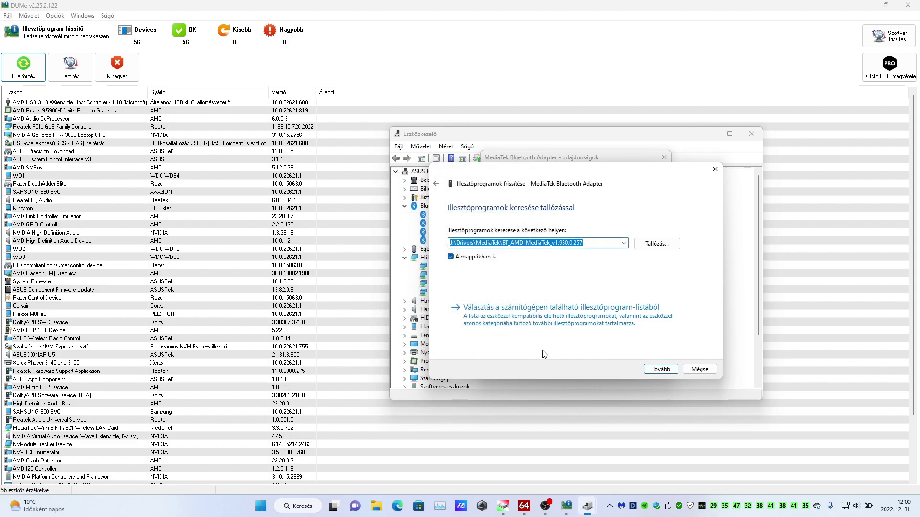
# Switch to DUMo, look through its list of detected devices and close the program.
pyautogui.click(405, 78)
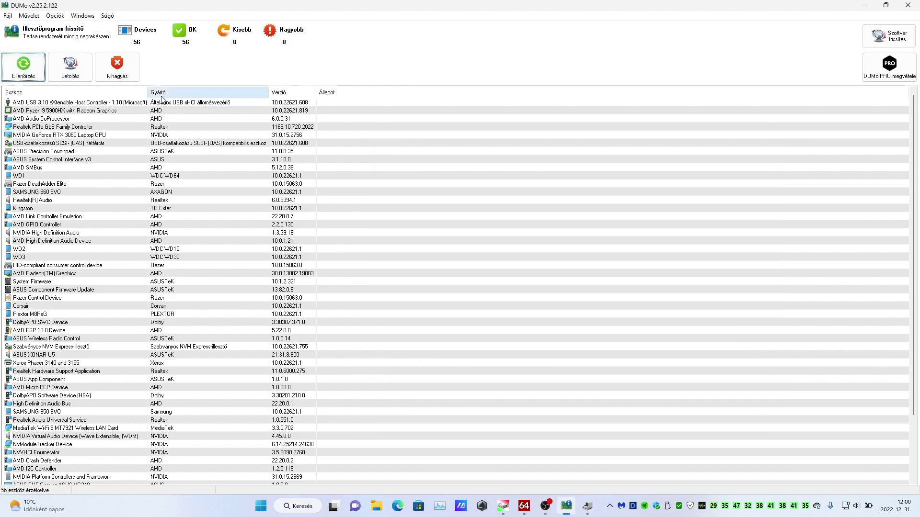
pyautogui.scroll(-2, 177, 191)
pyautogui.scroll(2, 128, 249)
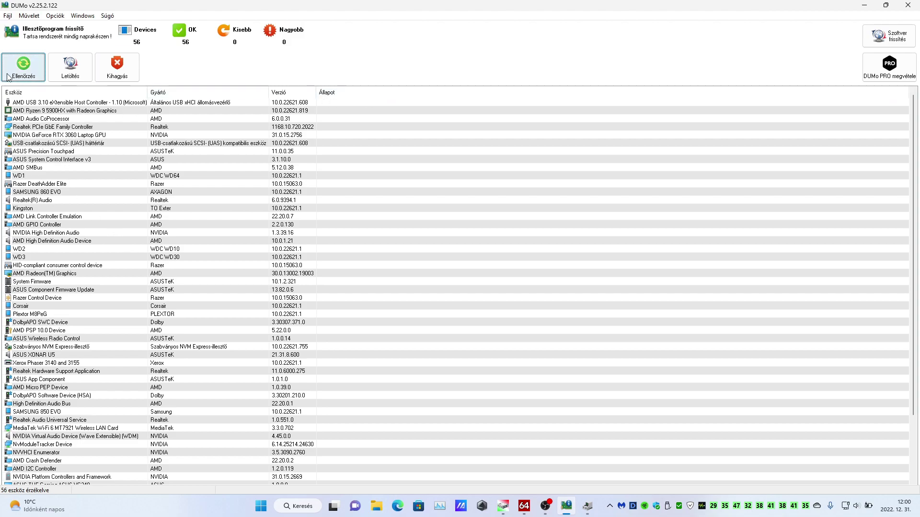
pyautogui.click(915, 5)
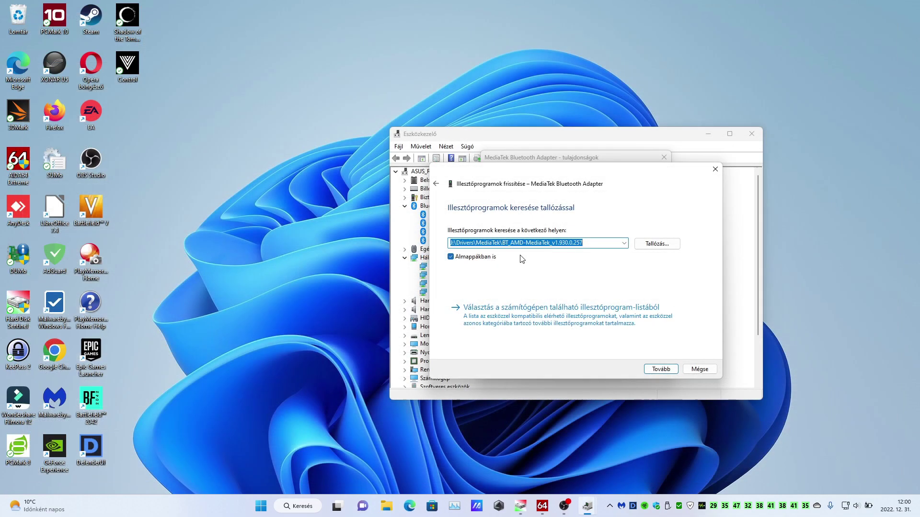
# Relaunch DUMo, check the devices for driver updates and select the MediaTek Bluetooth Adapter entry to view its version.
pyautogui.click(597, 376)
pyautogui.click(281, 503)
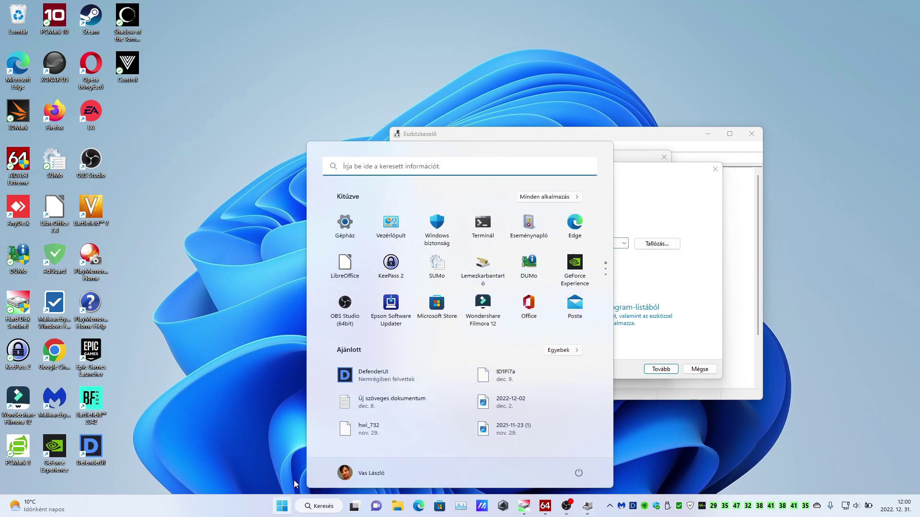
pyautogui.click(519, 267)
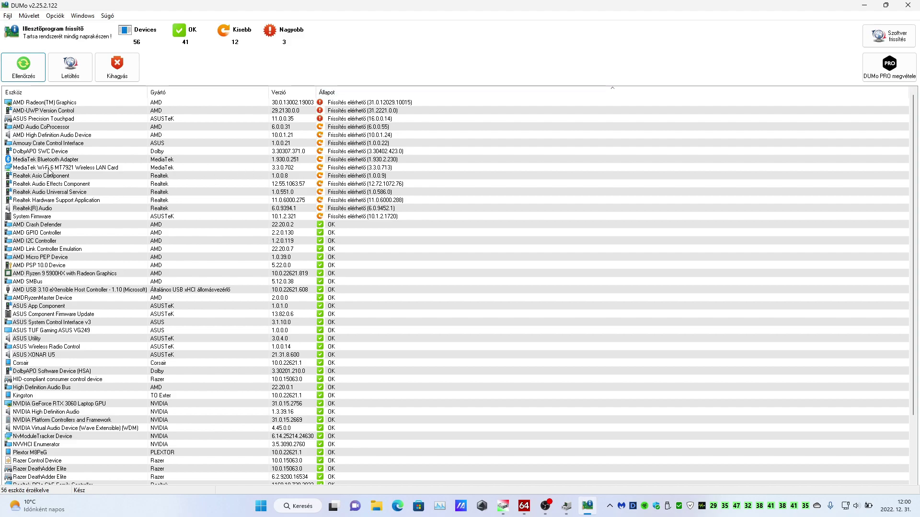
pyautogui.click(60, 162)
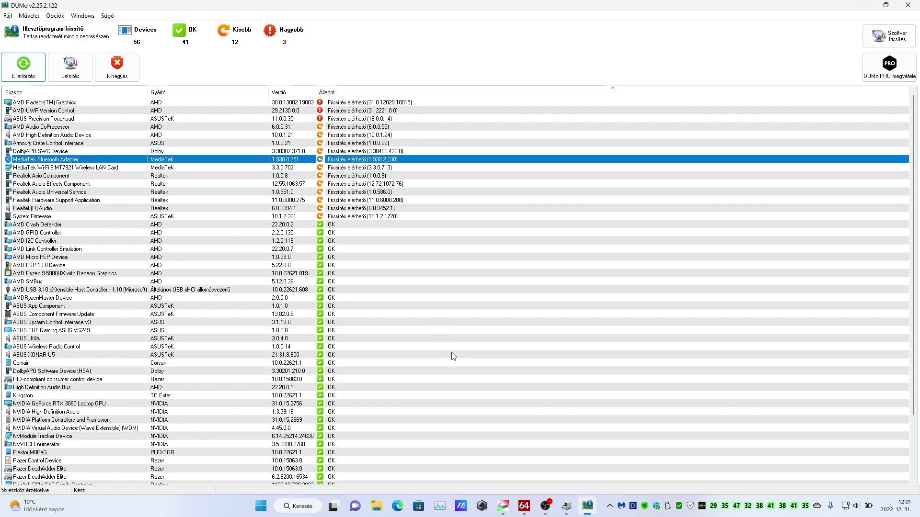
# Return to the driver update wizard, install the MediaTek Bluetooth driver from the chosen folder, and close the wizard and the adapter's properties.
pyautogui.moveTo(568, 505)
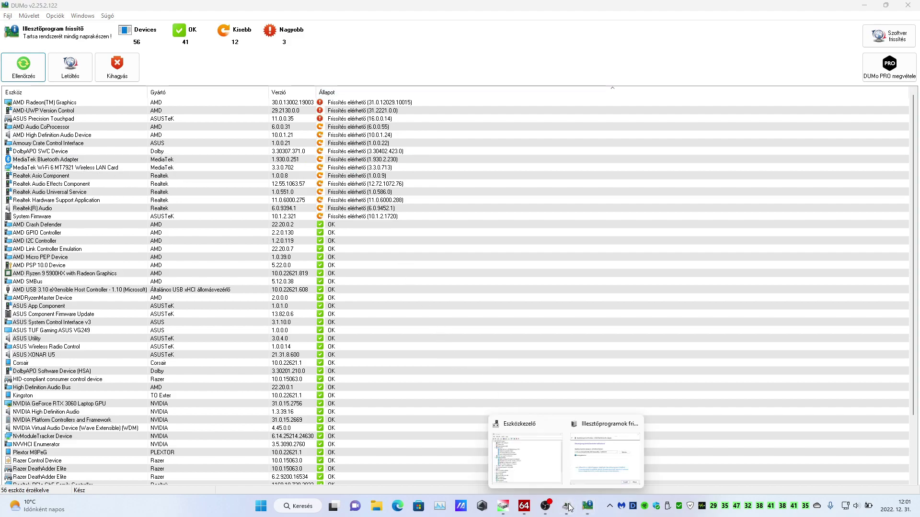
pyautogui.click(596, 459)
pyautogui.click(651, 371)
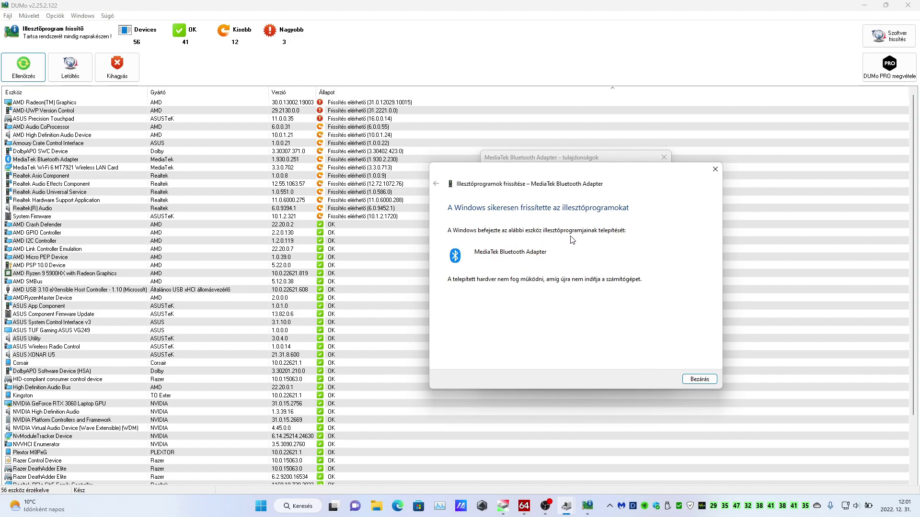
pyautogui.click(697, 380)
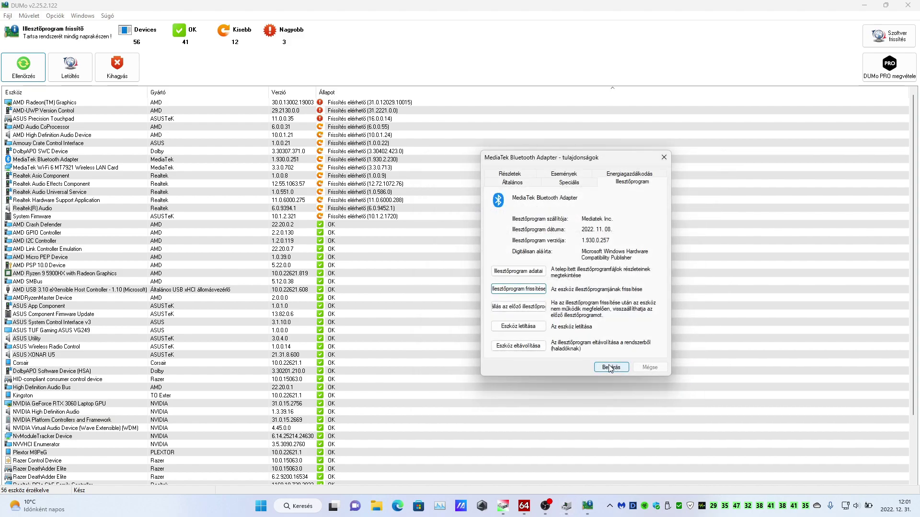
pyautogui.click(610, 367)
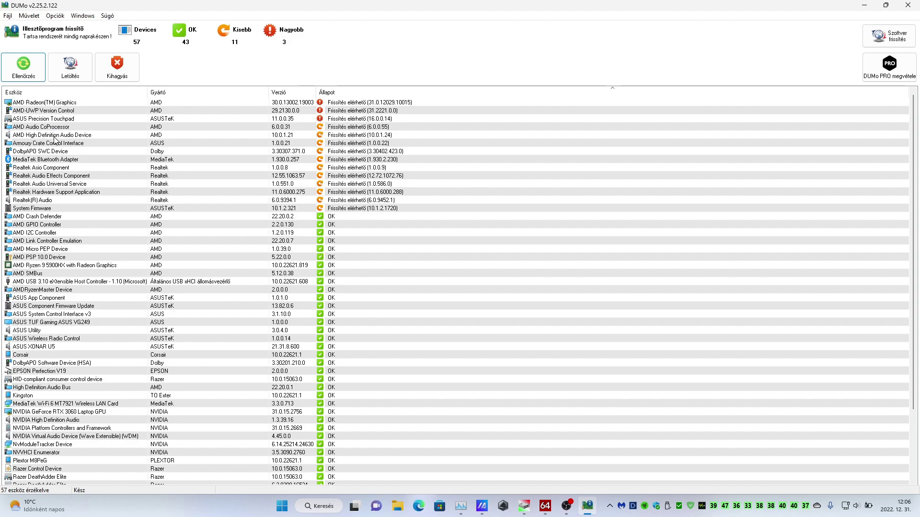
# Examine the MediaTek Bluetooth Adapter's driver version and update status in DUMo's refreshed device list.
pyautogui.click(54, 163)
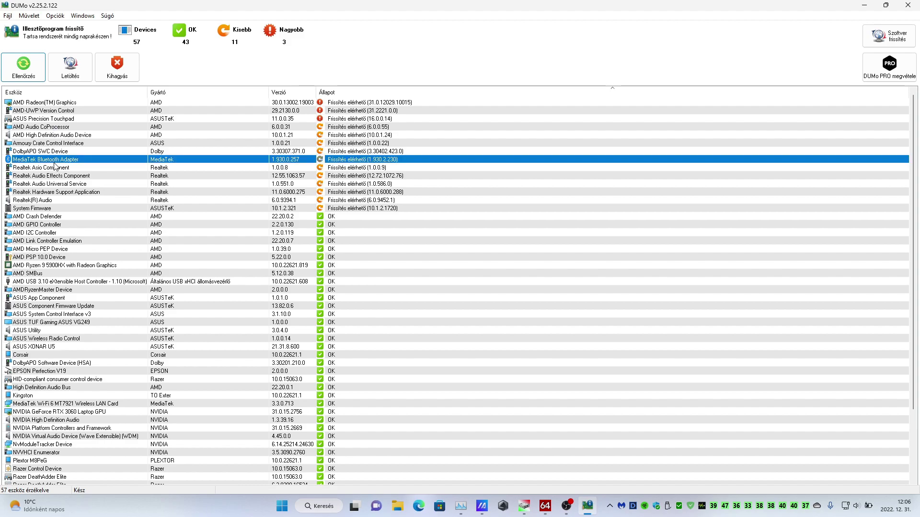
pyautogui.click(65, 199)
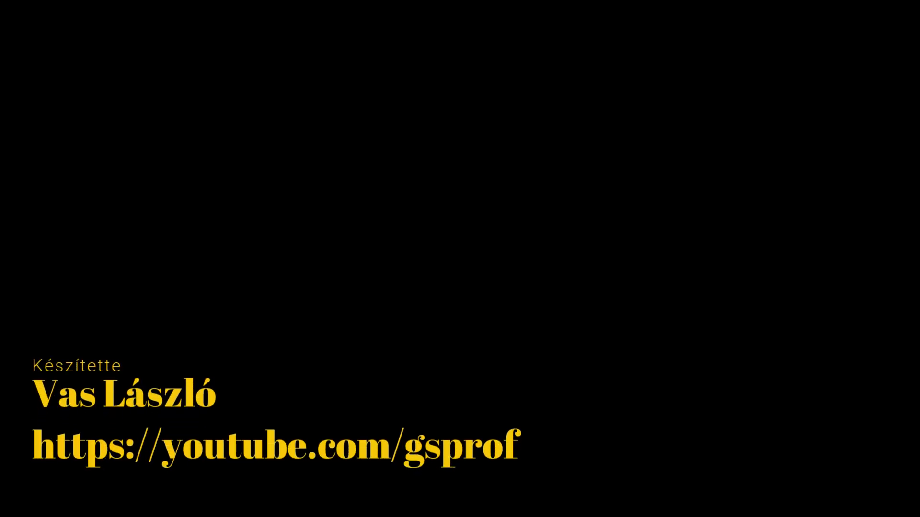